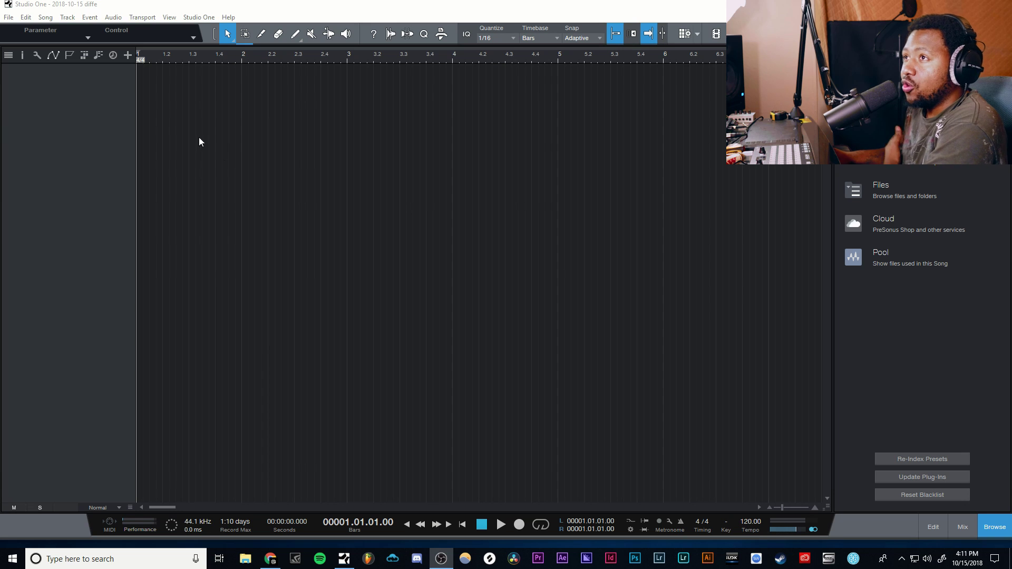
- Add a mono audio track named Vocals, with Input L as input and Main as output
right_click(98, 115)
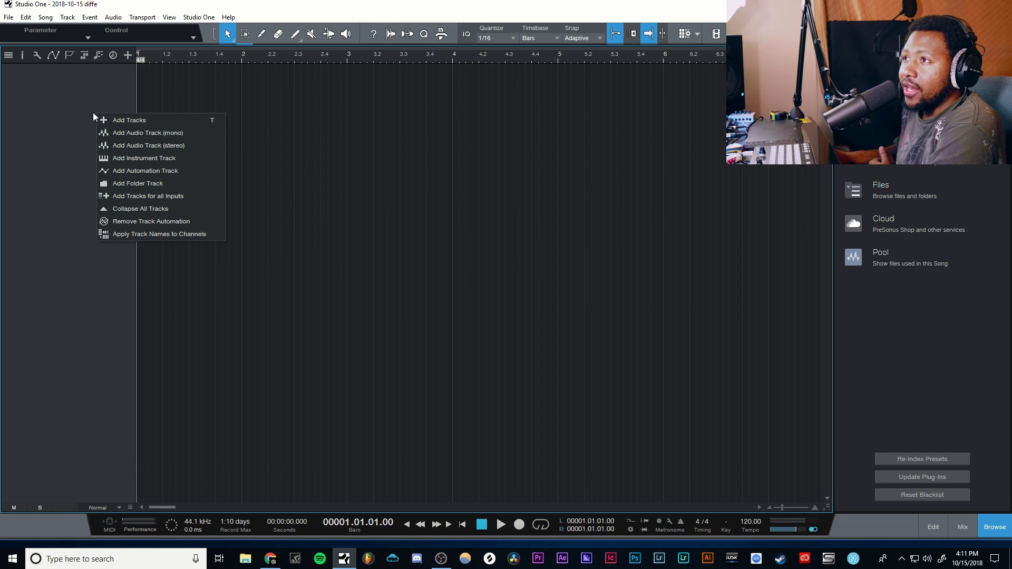
click(45, 159)
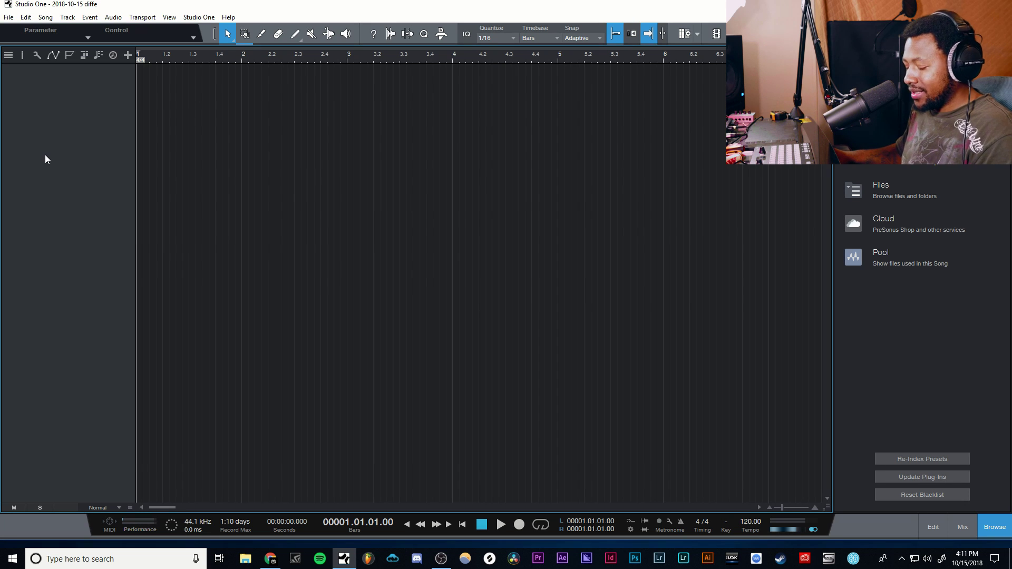
drag(445, 206, 371, 187)
click(413, 220)
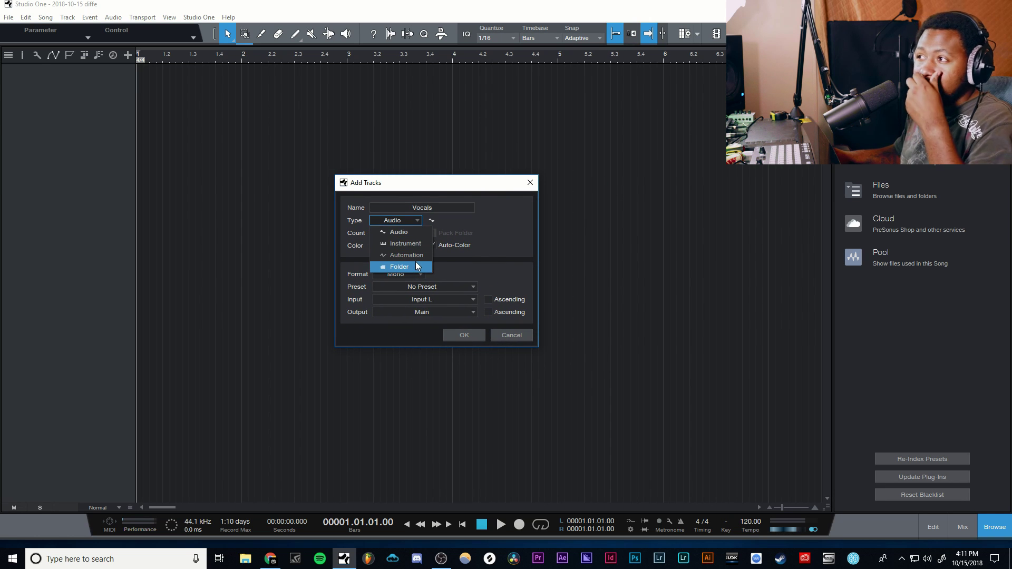
click(411, 228)
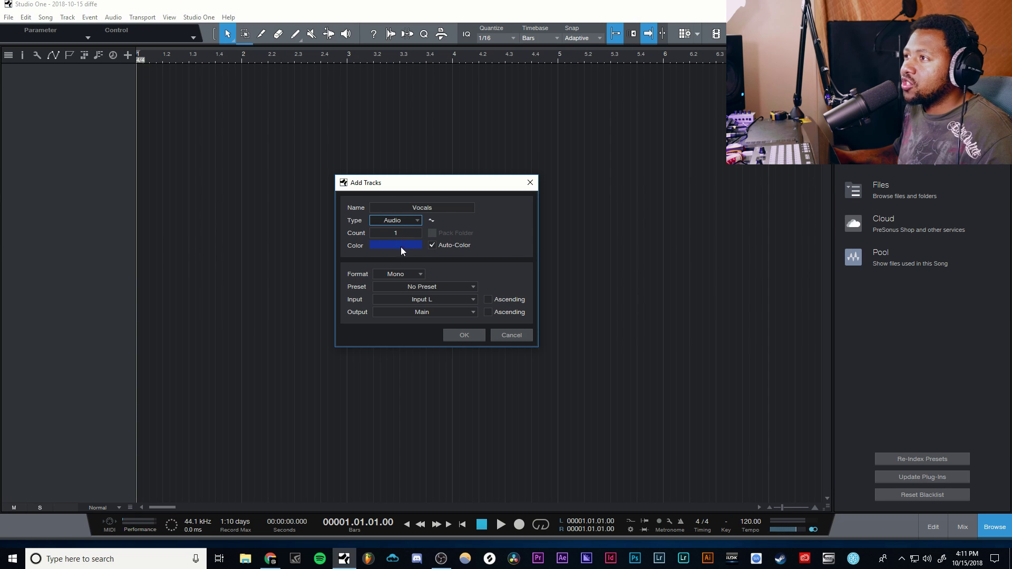
click(399, 274)
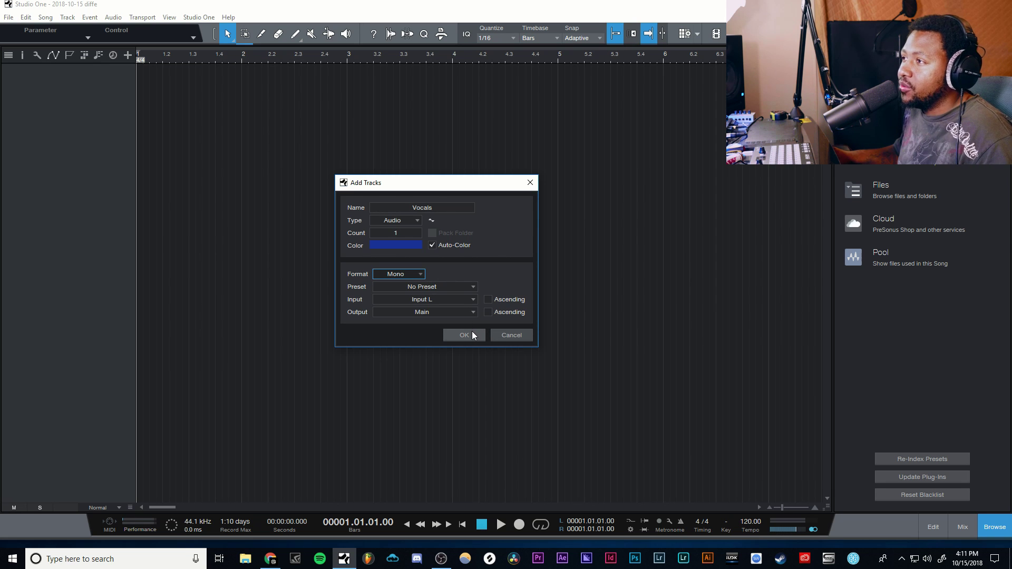
click(424, 299)
click(428, 302)
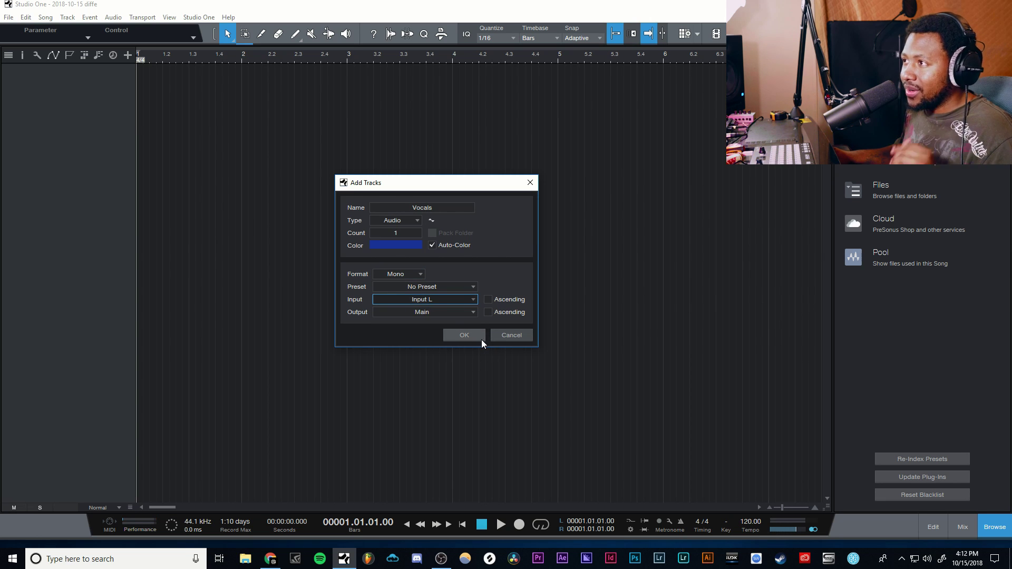
click(464, 335)
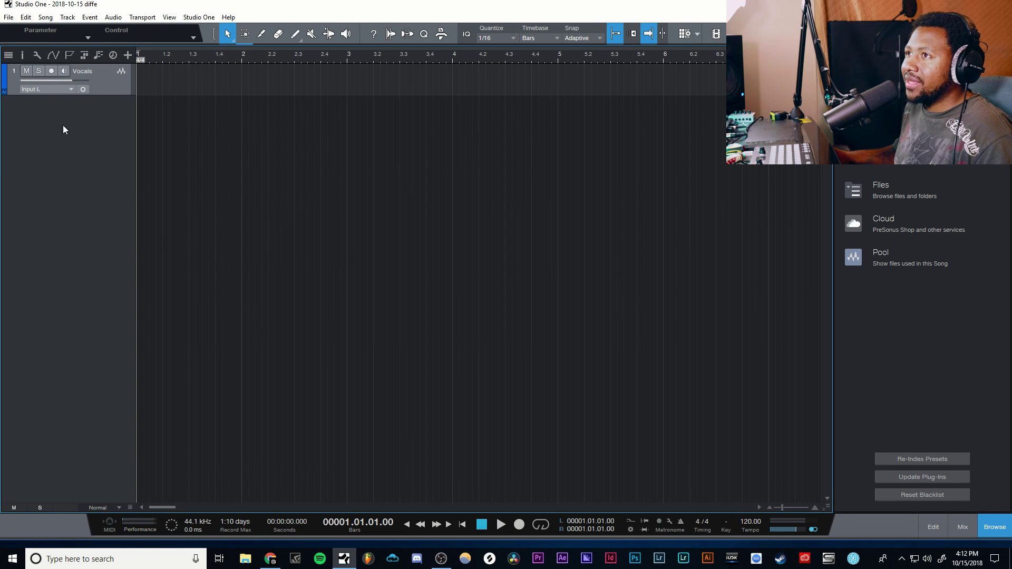
- Open the mixer console and make both the mixer and the Vocals track taller
click(965, 527)
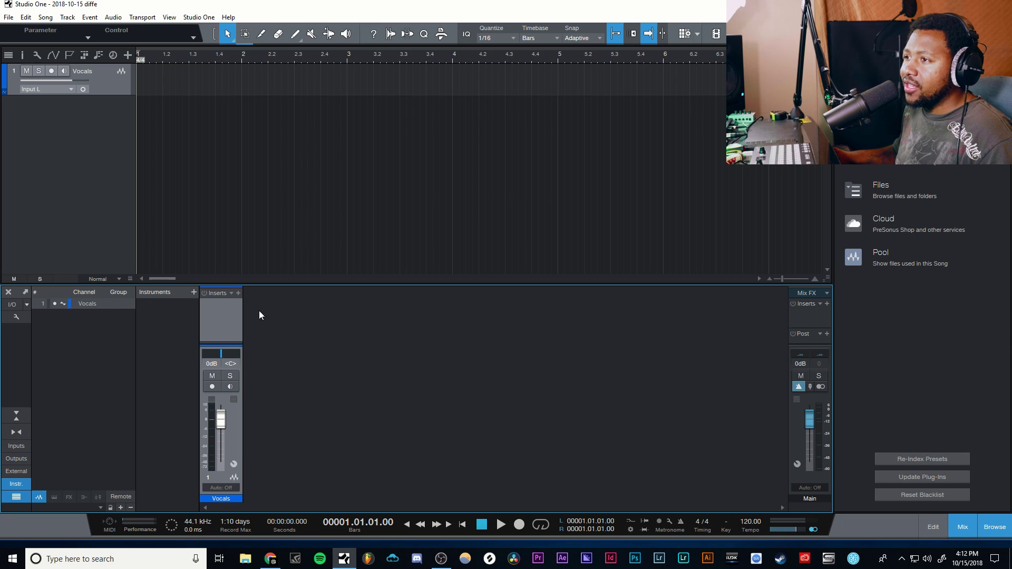
click(17, 416)
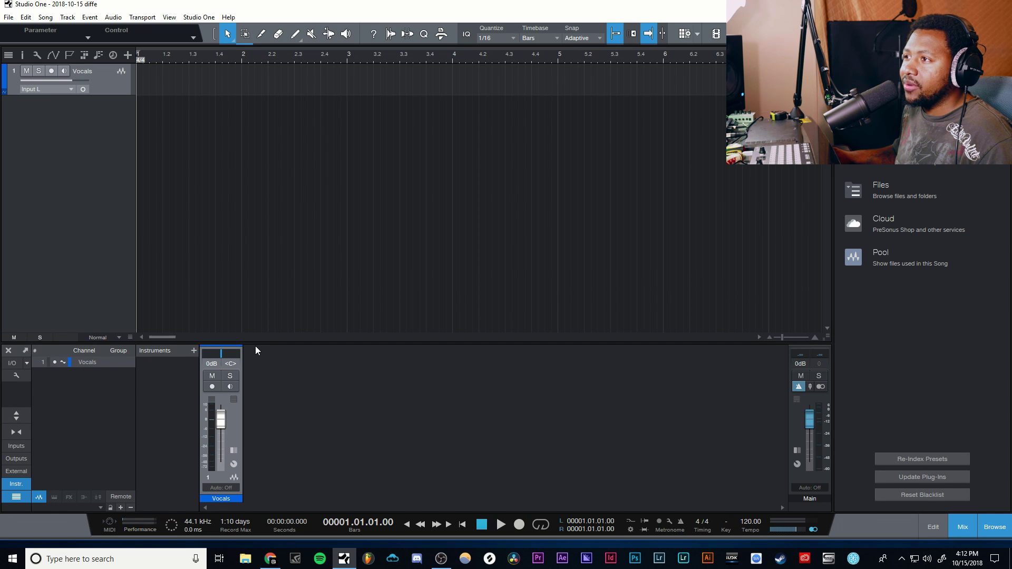
drag(255, 346, 259, 268)
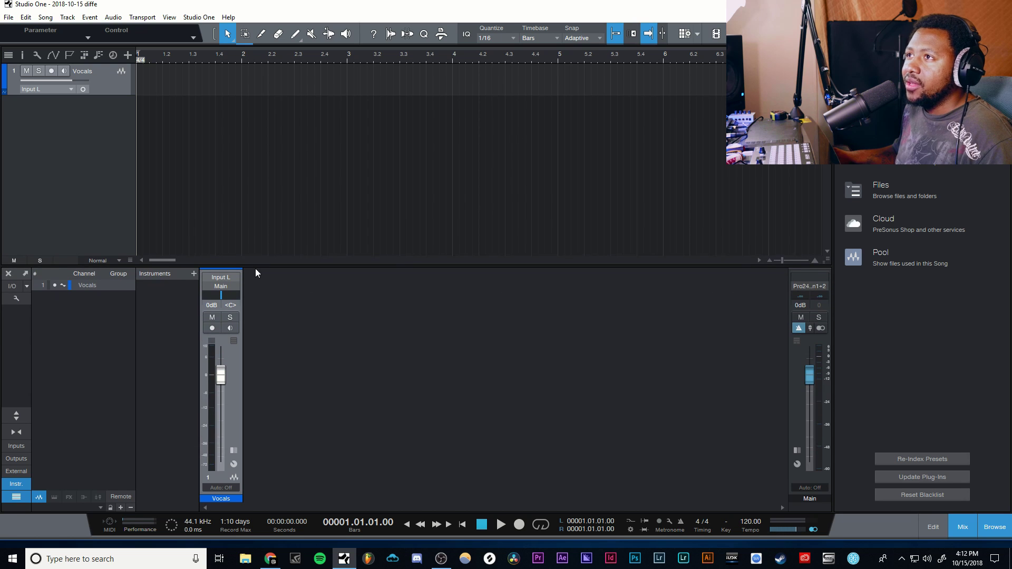
drag(104, 95, 104, 131)
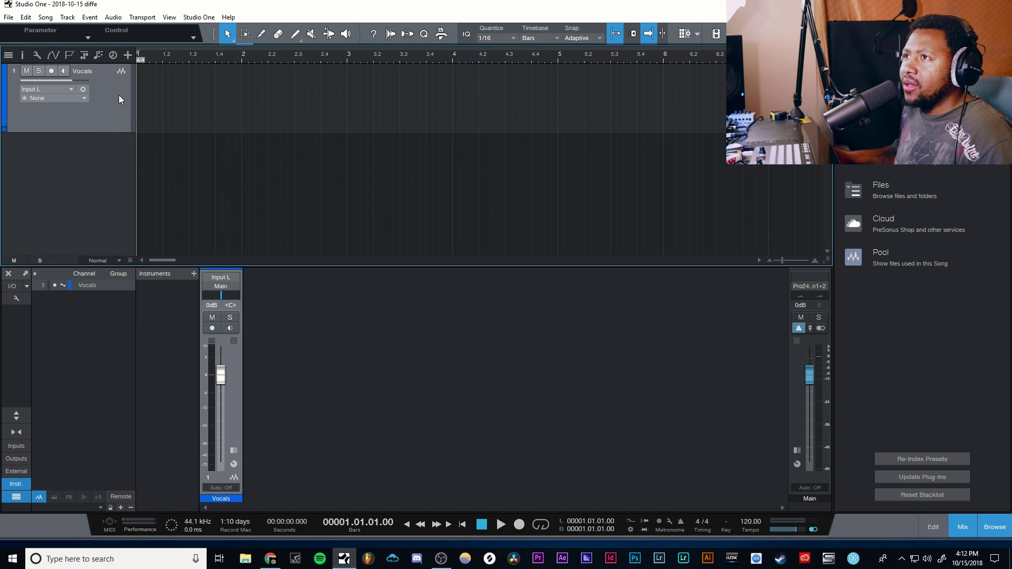
- Confirm Input L as the Vocals input and arm the track for recording
click(56, 88)
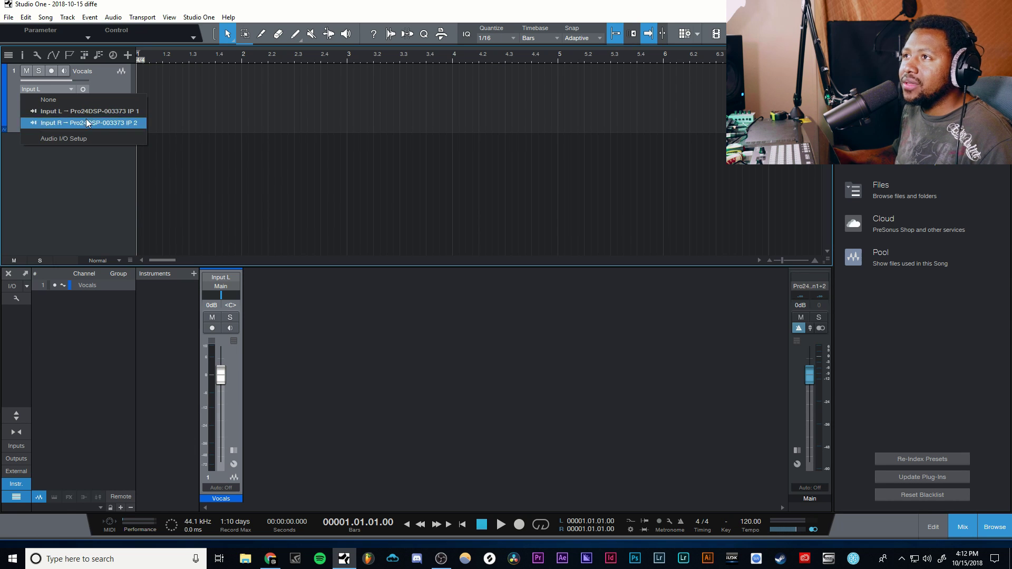
click(89, 111)
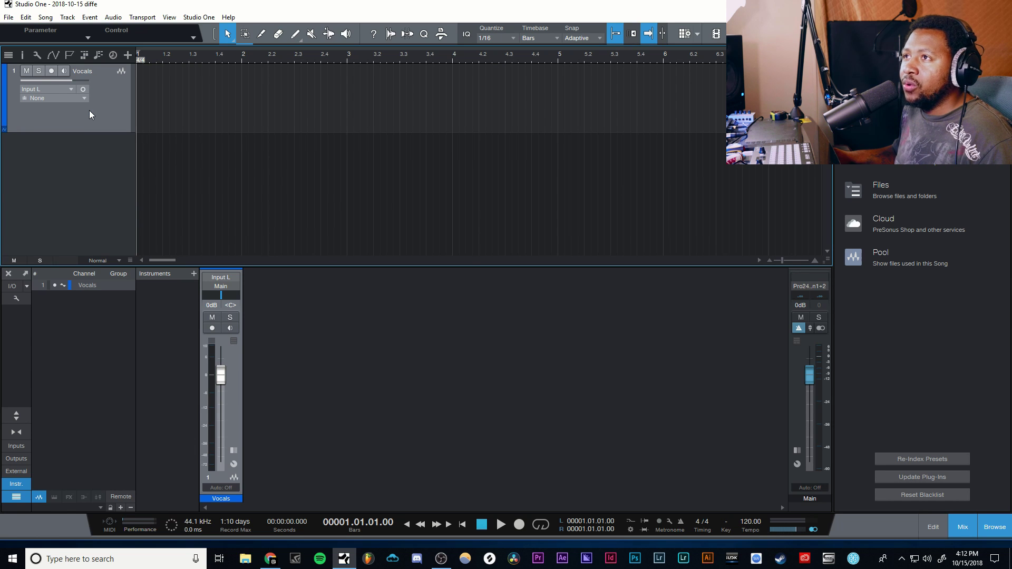
click(52, 71)
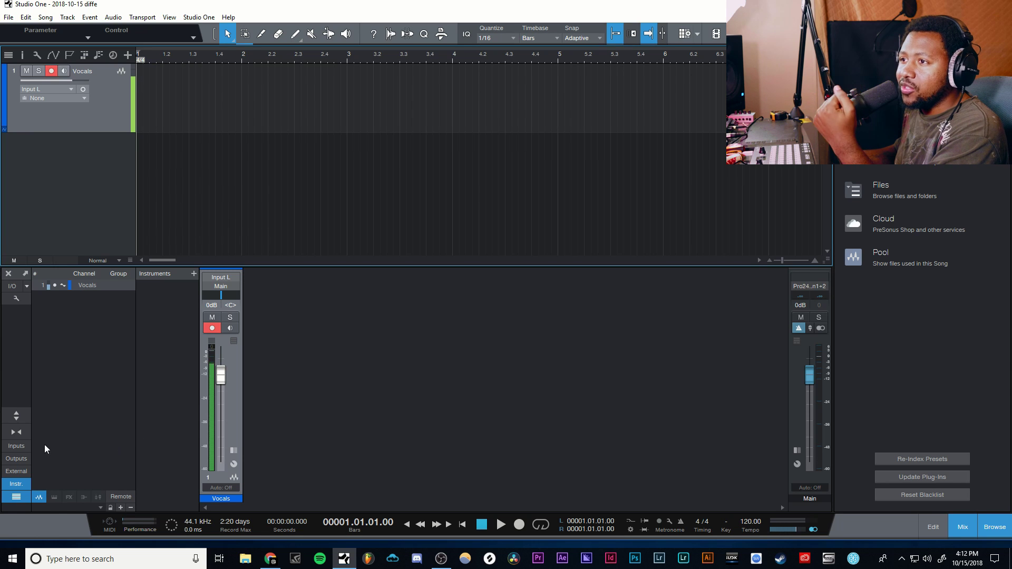
- Show the hardware Input channels, reset the Input L+R clip indicator, and enable Vocals monitoring
click(22, 447)
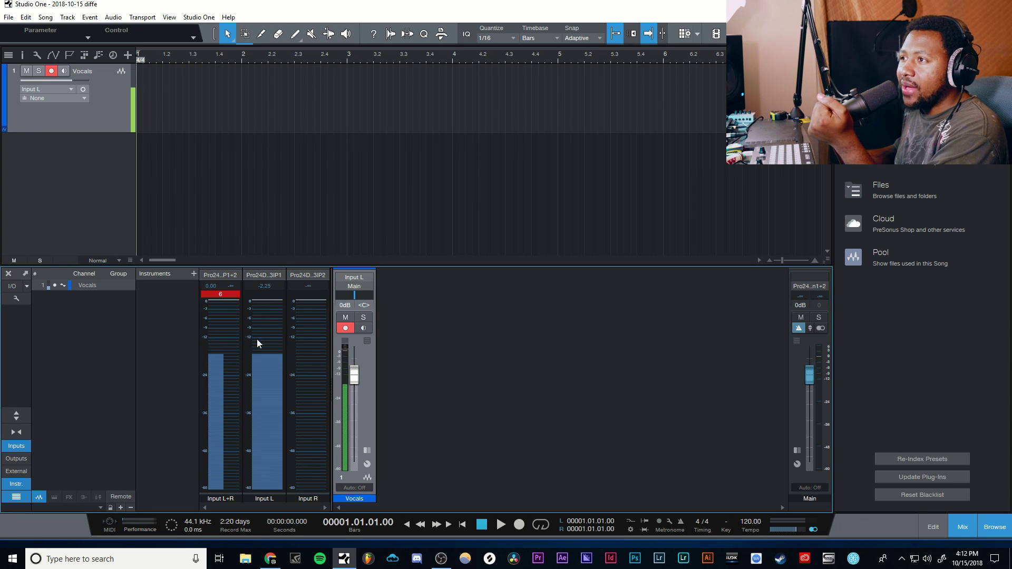
click(221, 294)
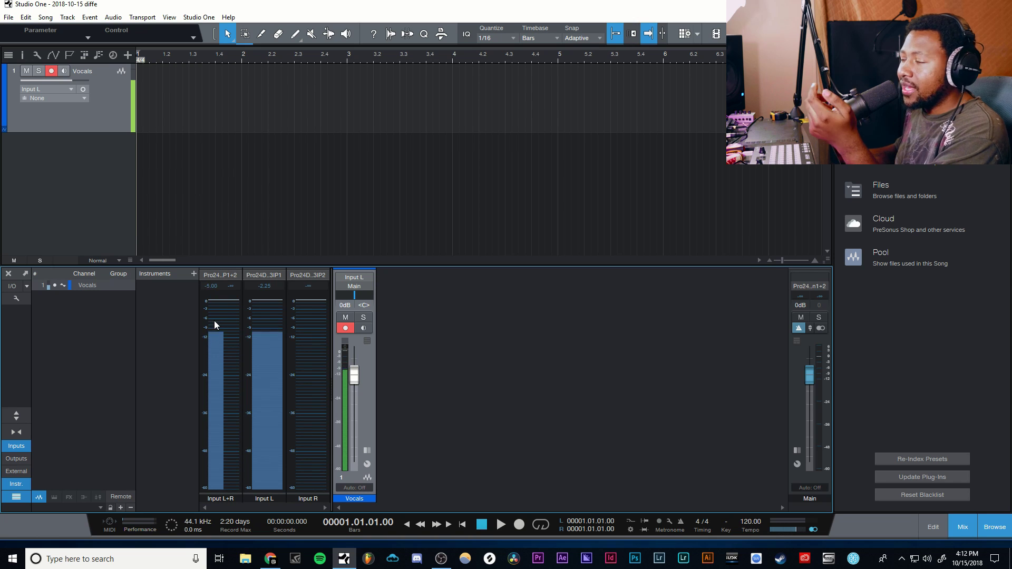
mouse_move(214, 324)
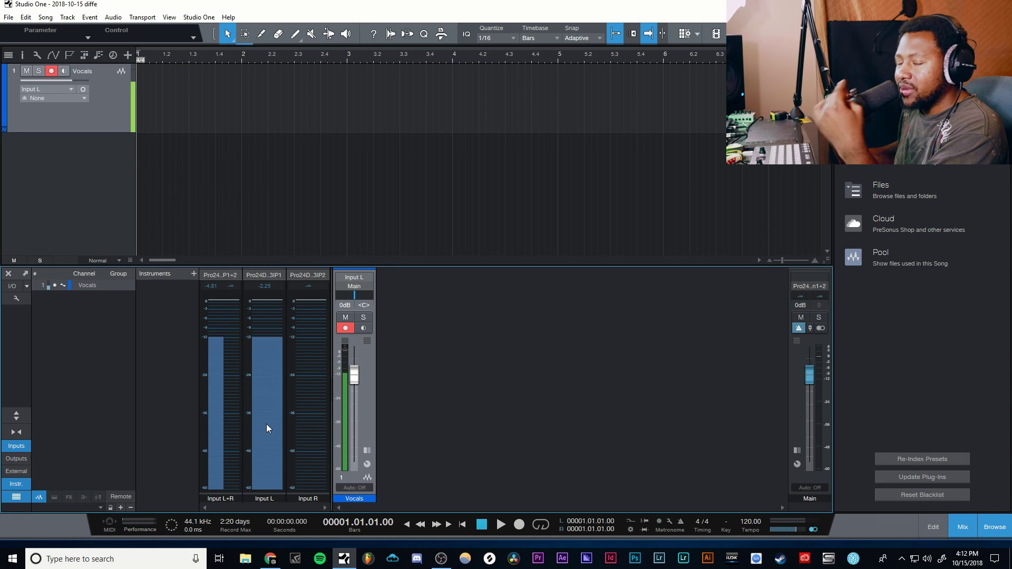
mouse_move(267, 427)
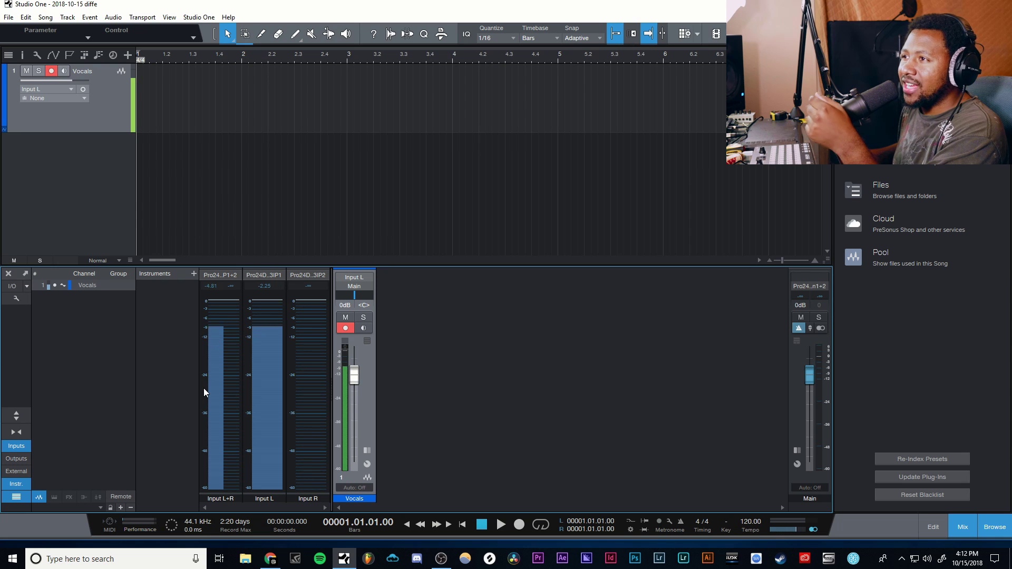
mouse_move(203, 388)
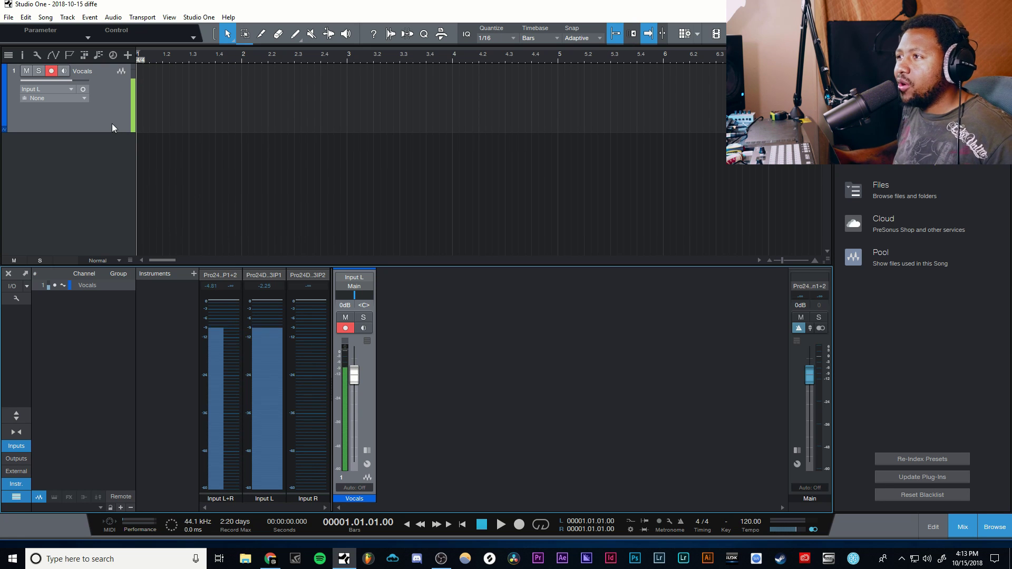
click(364, 327)
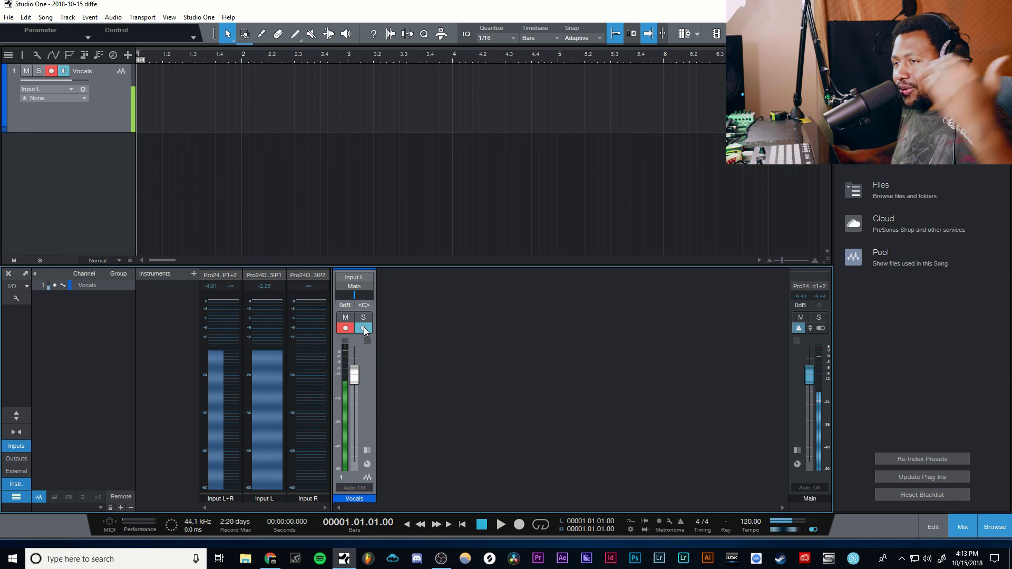
- Disable input monitoring on the Vocals channel strip
click(364, 328)
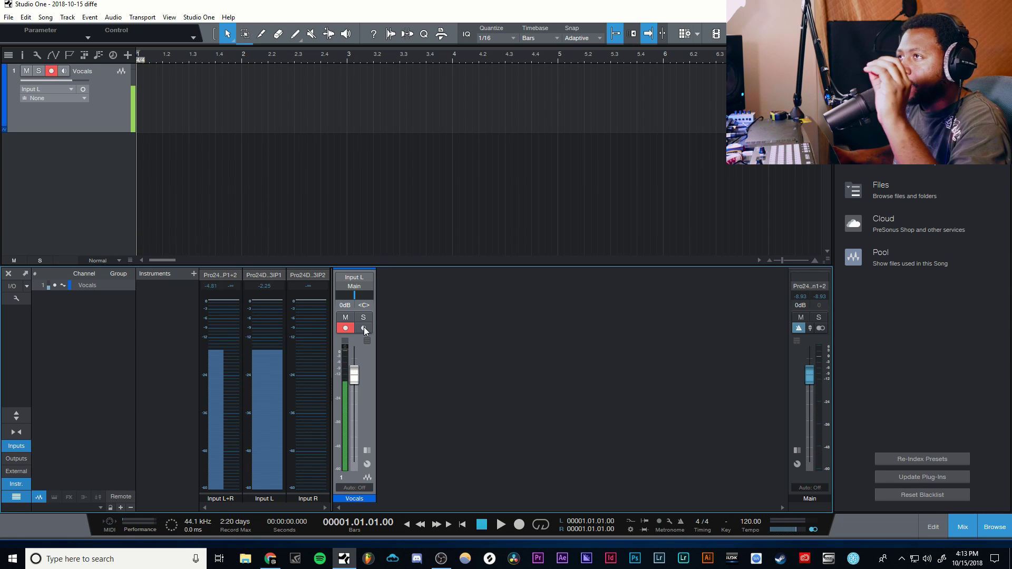
- In Options > Audio Setup, keep Device Block Size at 128 samples and close Options
click(207, 20)
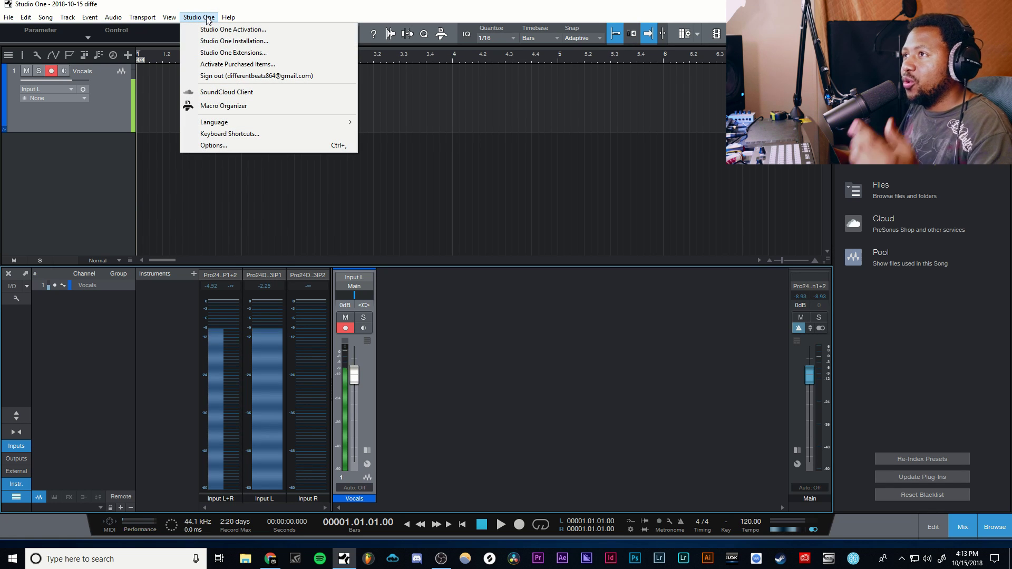
click(240, 145)
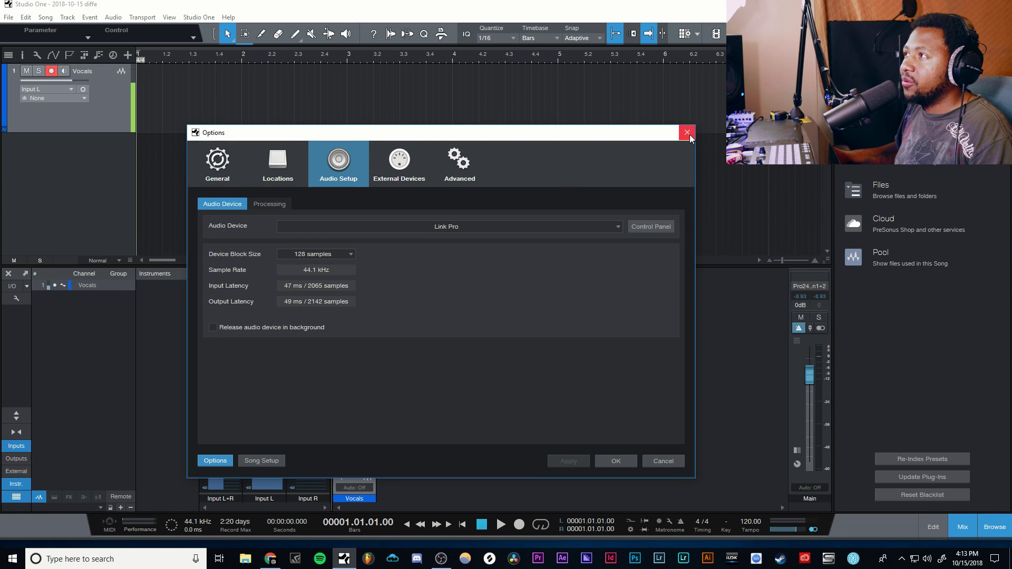
click(687, 132)
click(192, 18)
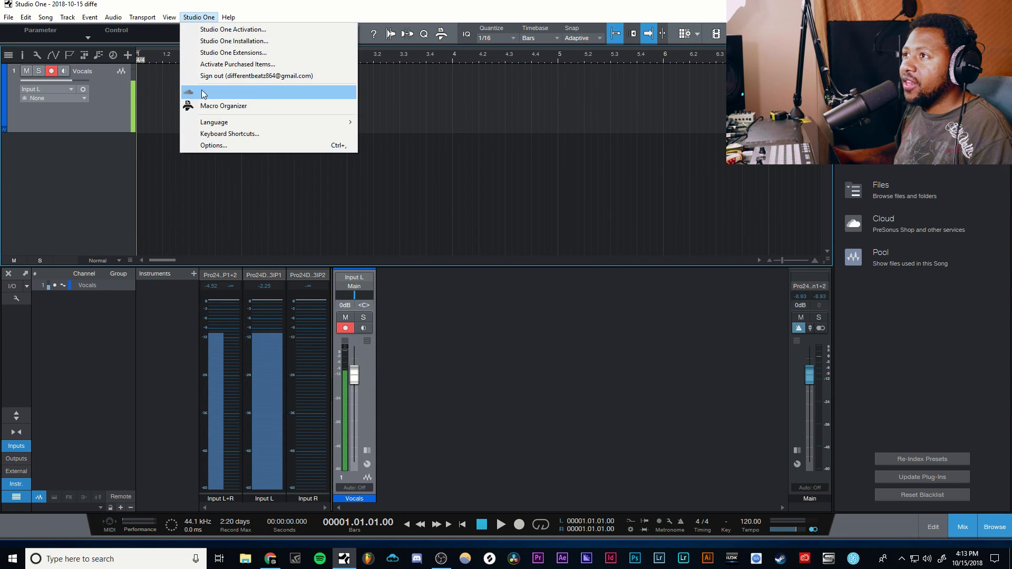
click(211, 145)
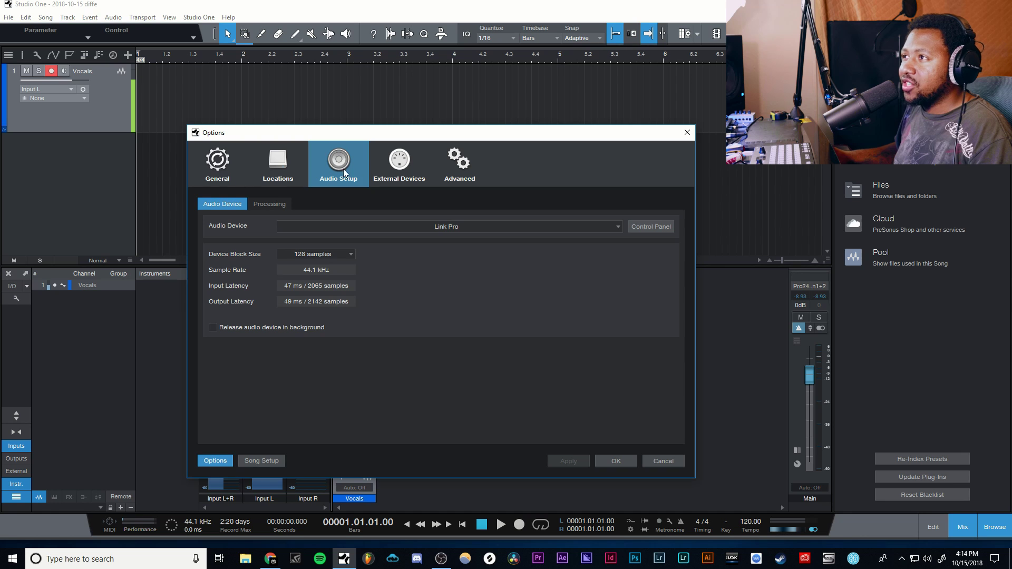
click(222, 175)
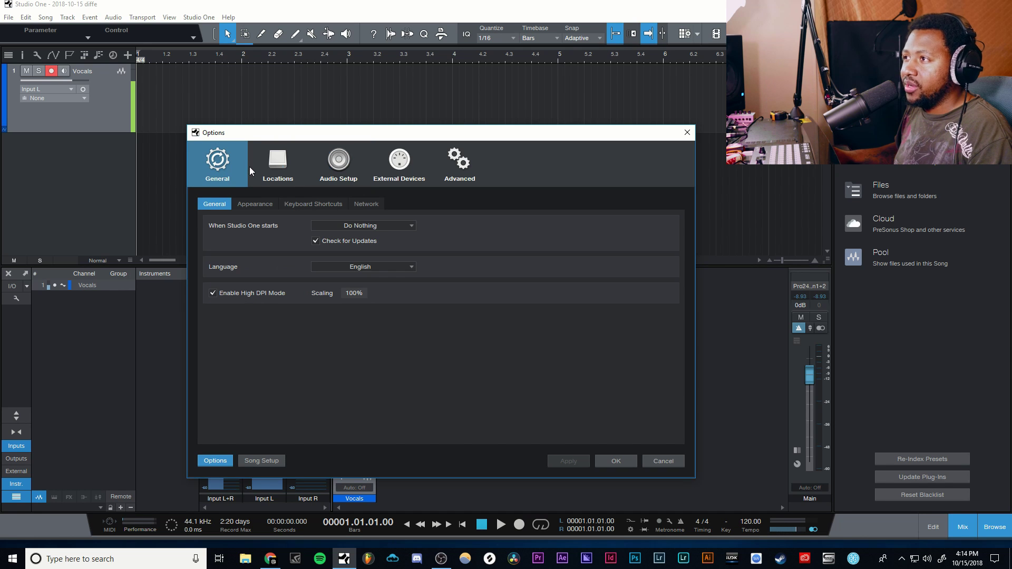
click(338, 164)
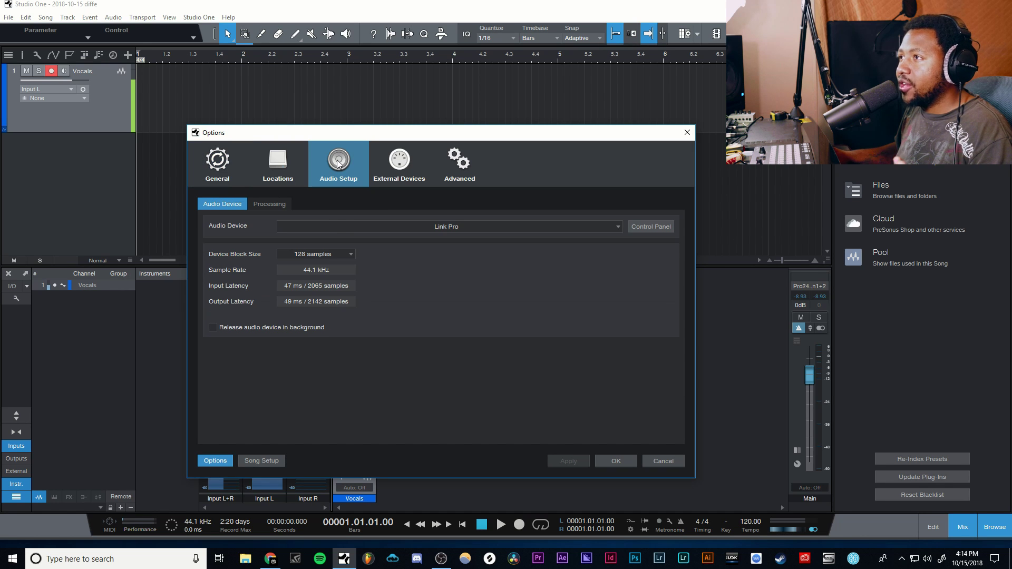
click(311, 255)
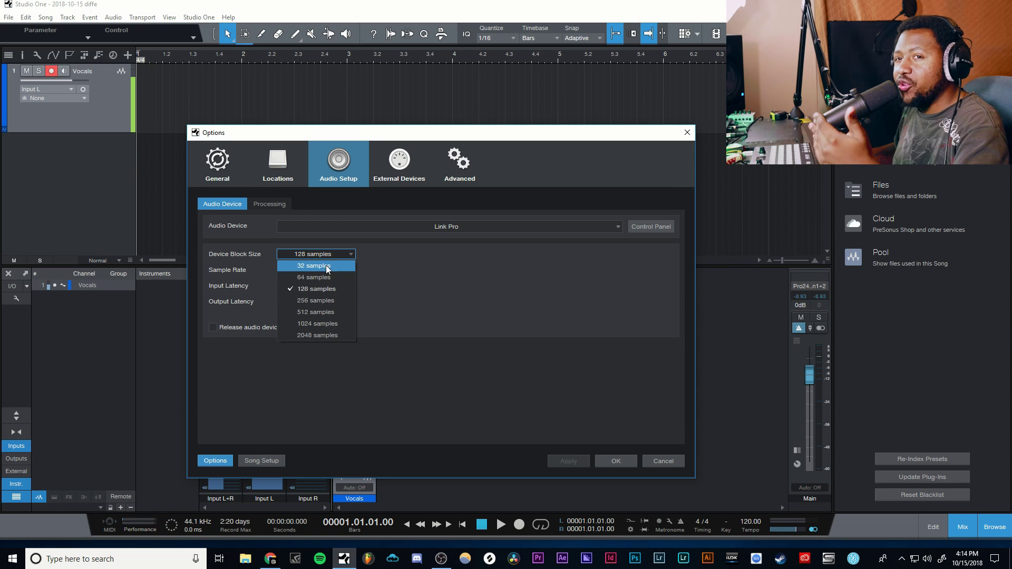
click(671, 467)
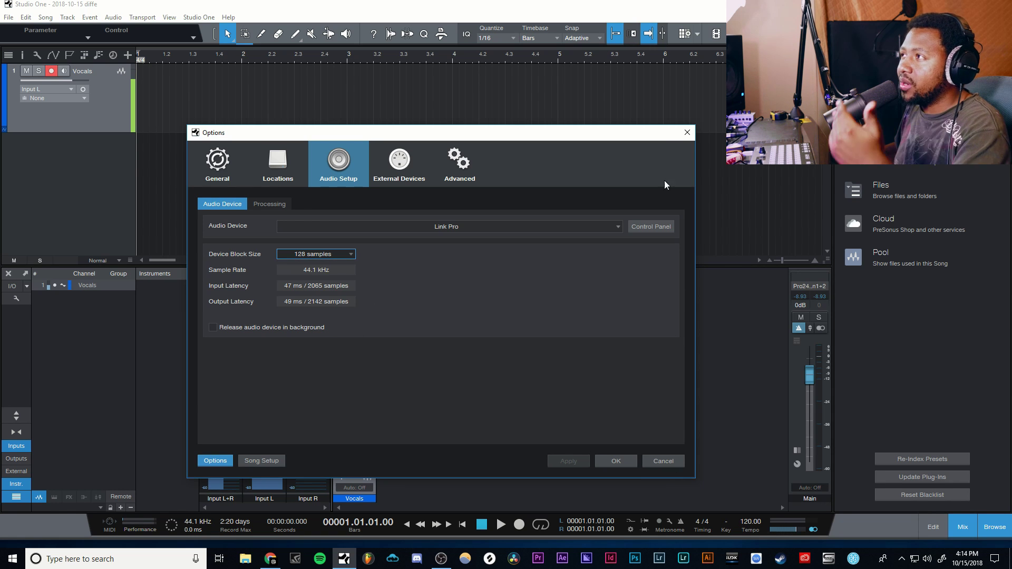
click(685, 133)
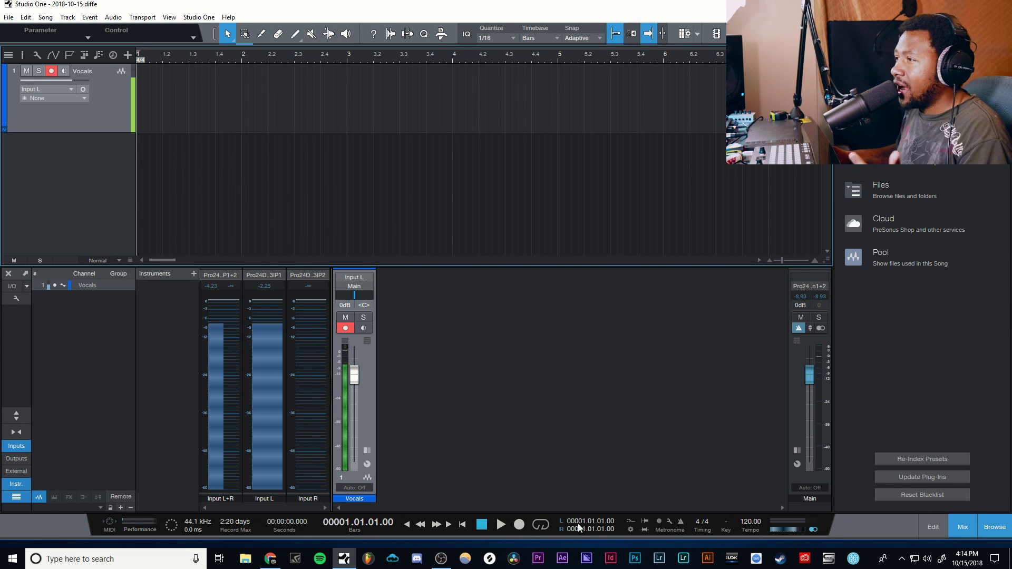
- Open Metronome Setup from the transport to check it, then close it
click(669, 523)
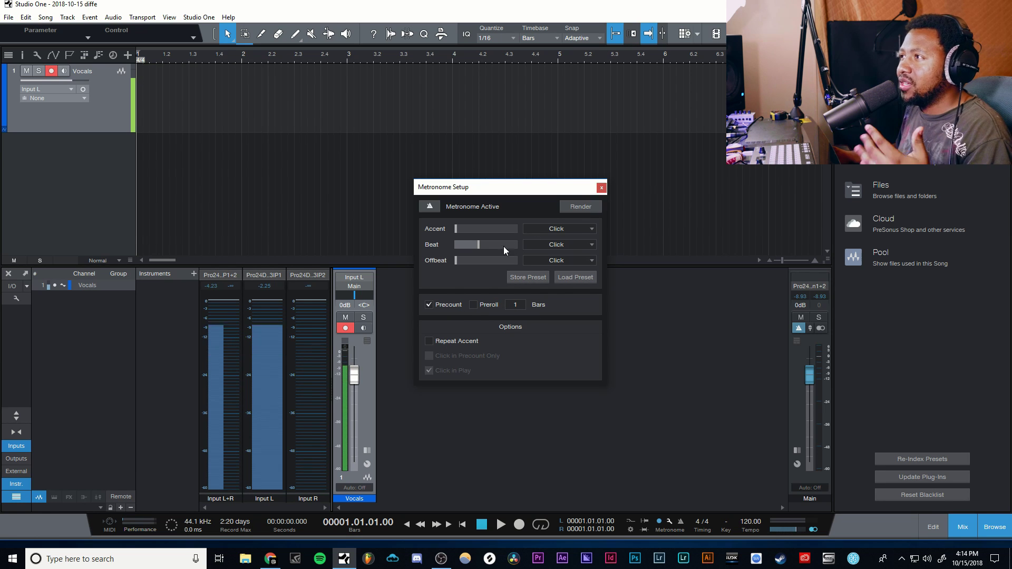
click(601, 188)
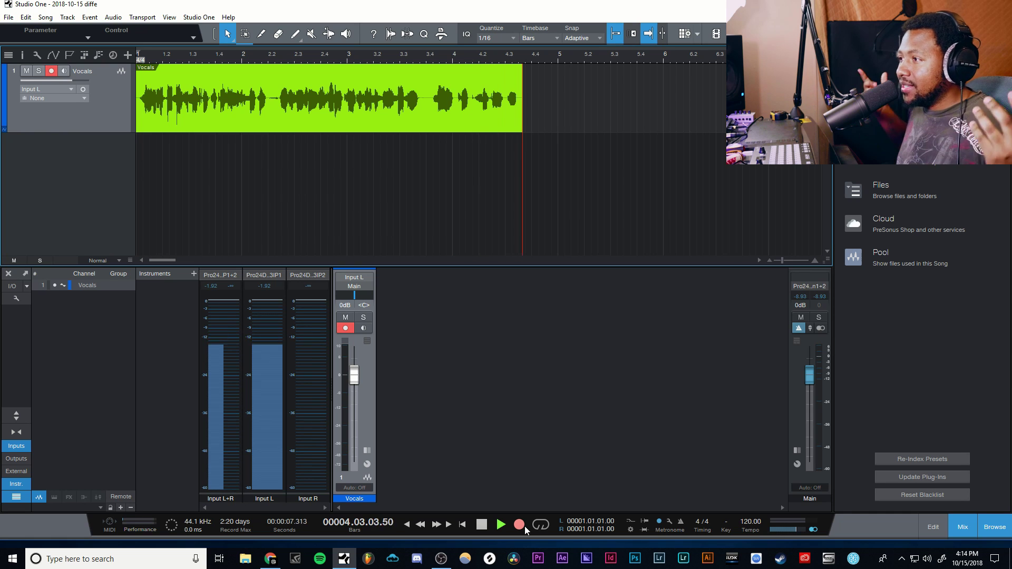
- Stop the test vocal take, return to zero, and play the take back
click(524, 526)
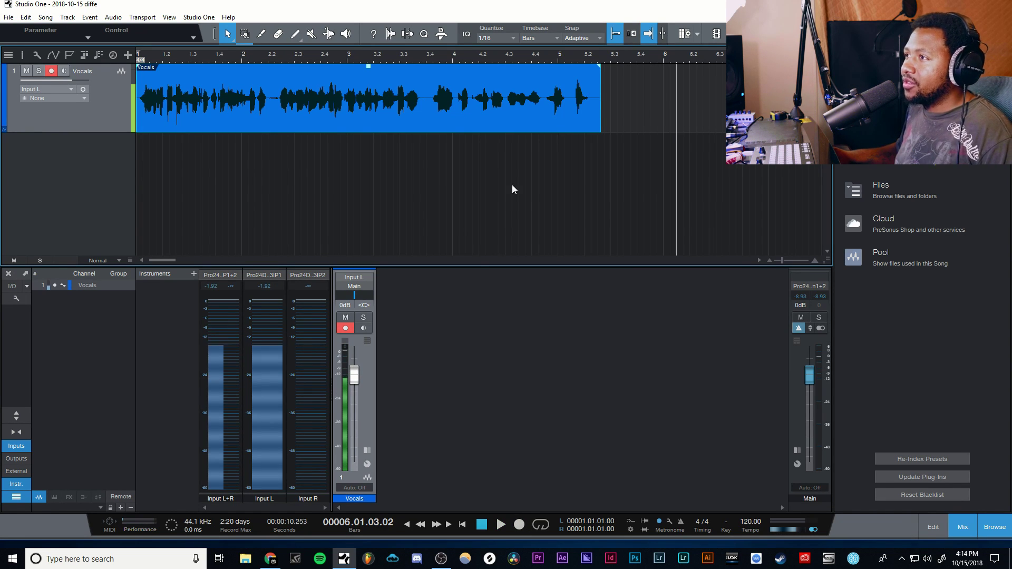
click(483, 524)
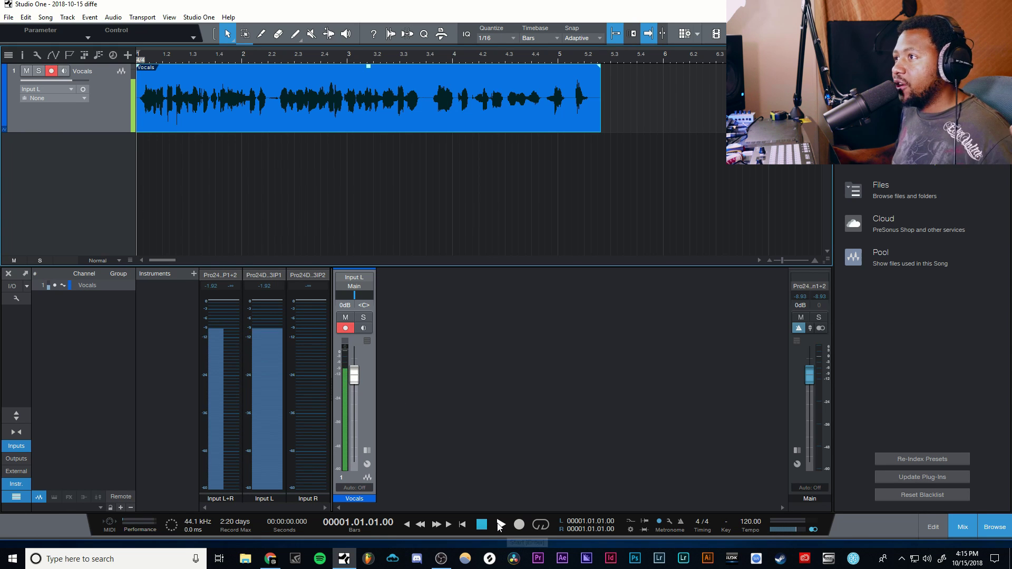
click(499, 524)
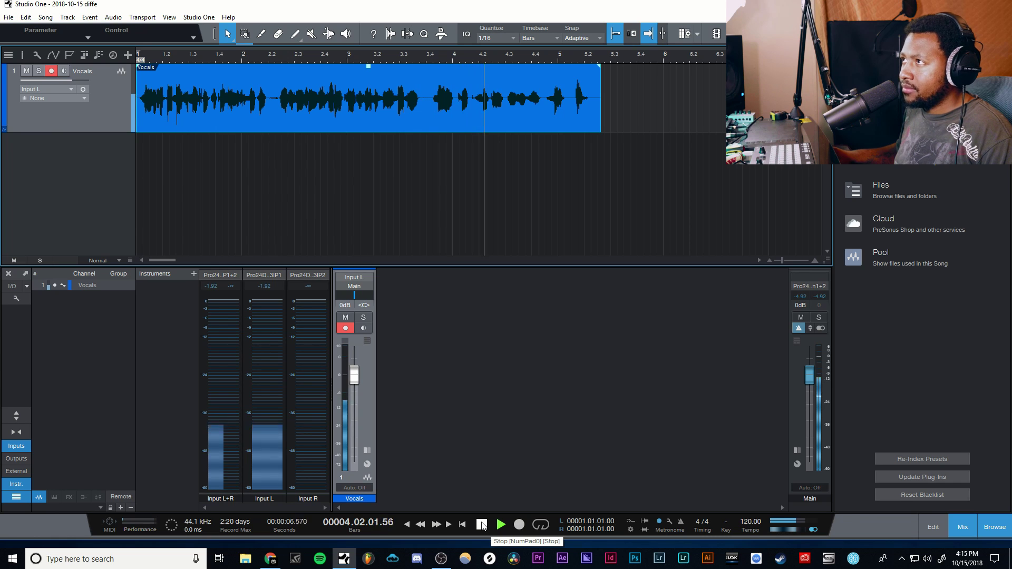
click(482, 524)
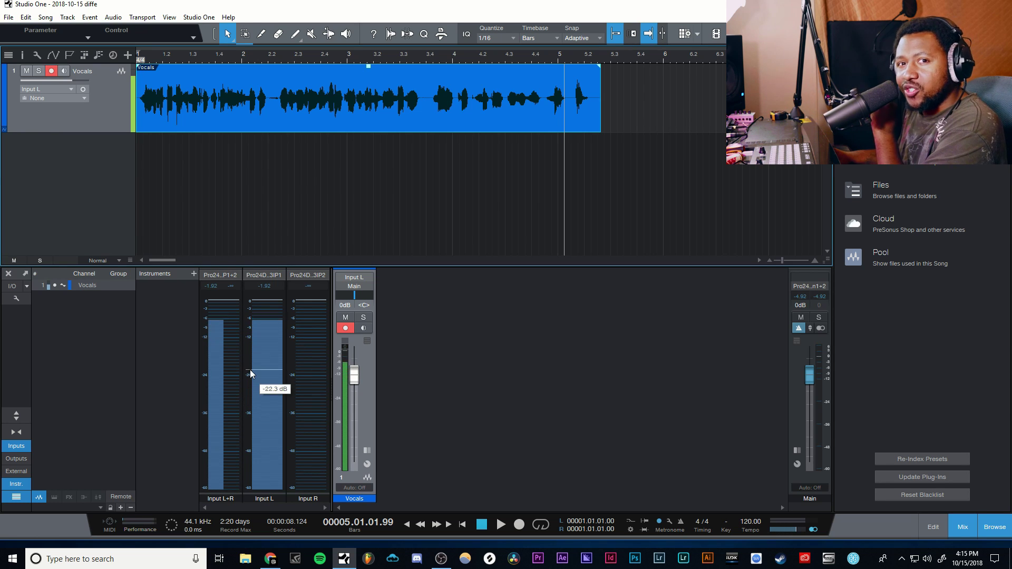
- Show insert panels on every mixer channel, enlarge the mixer, and delete the test vocal clip
mouse_move(250, 371)
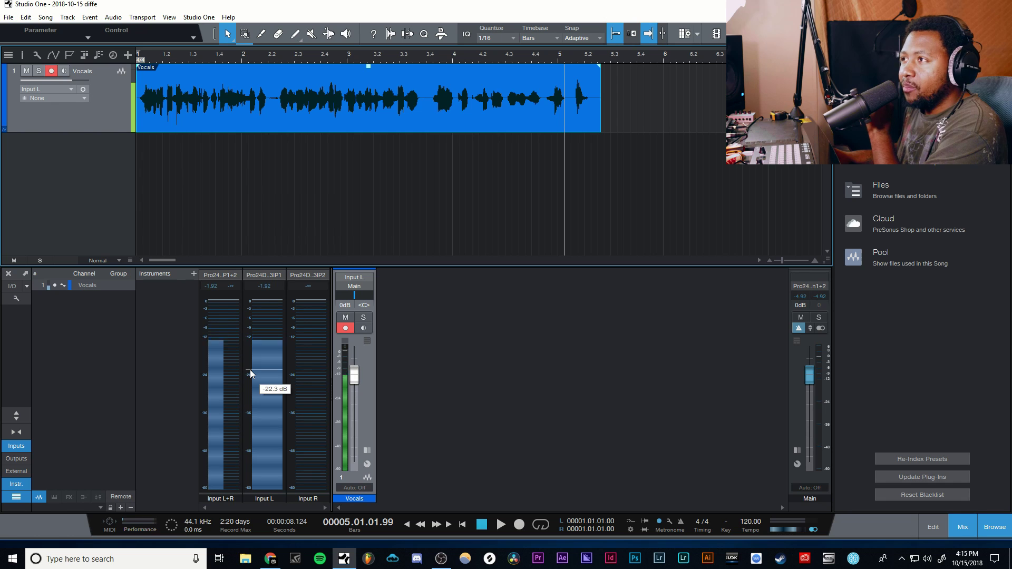
click(367, 450)
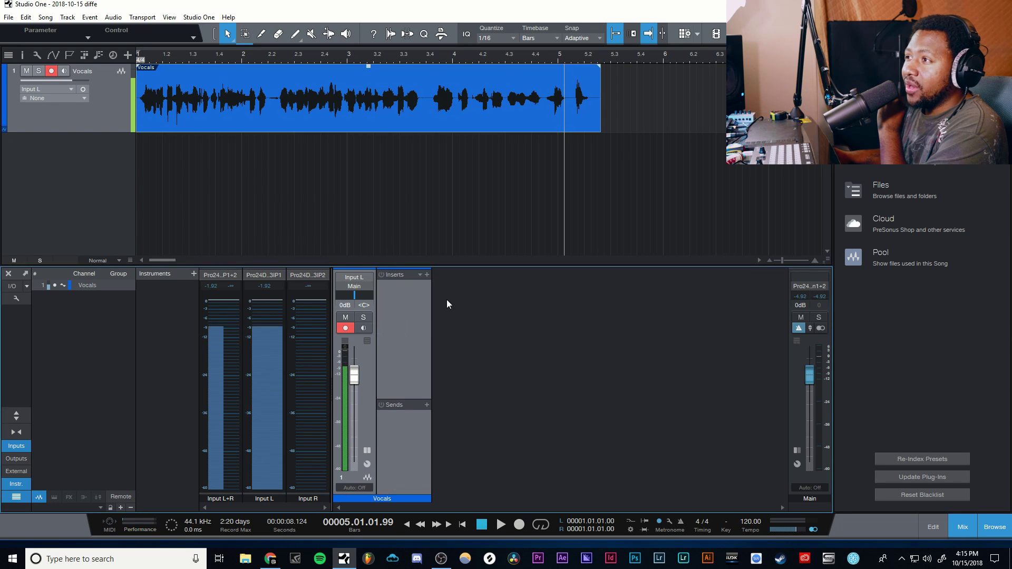
click(368, 452)
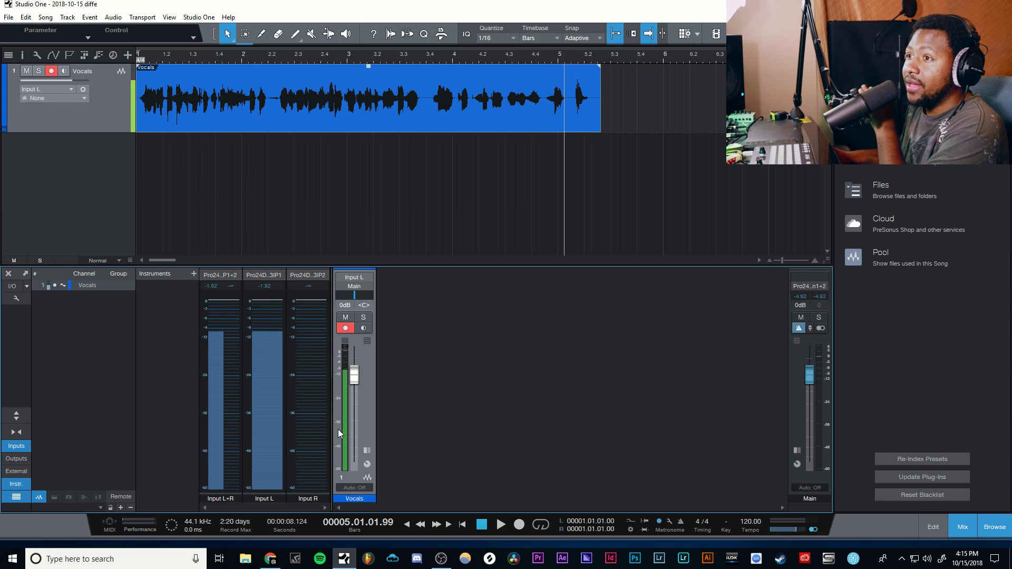
click(17, 416)
click(17, 419)
click(16, 419)
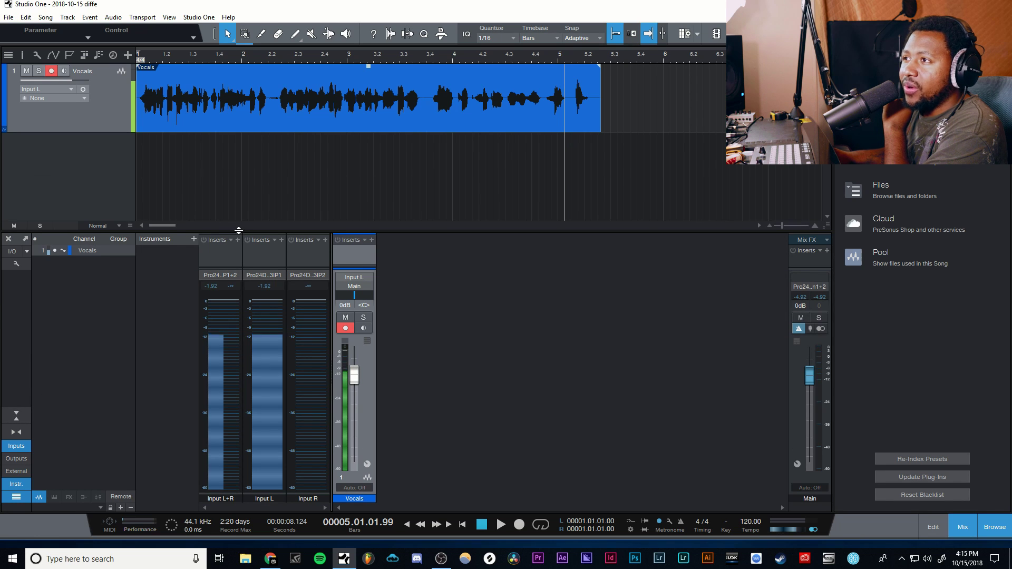
drag(235, 231, 235, 178)
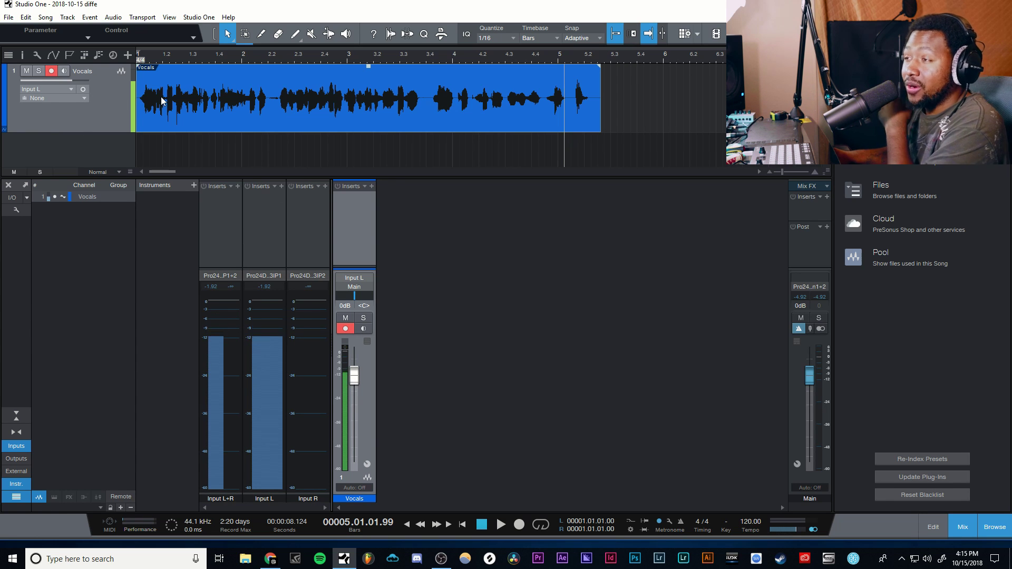
key(Delete)
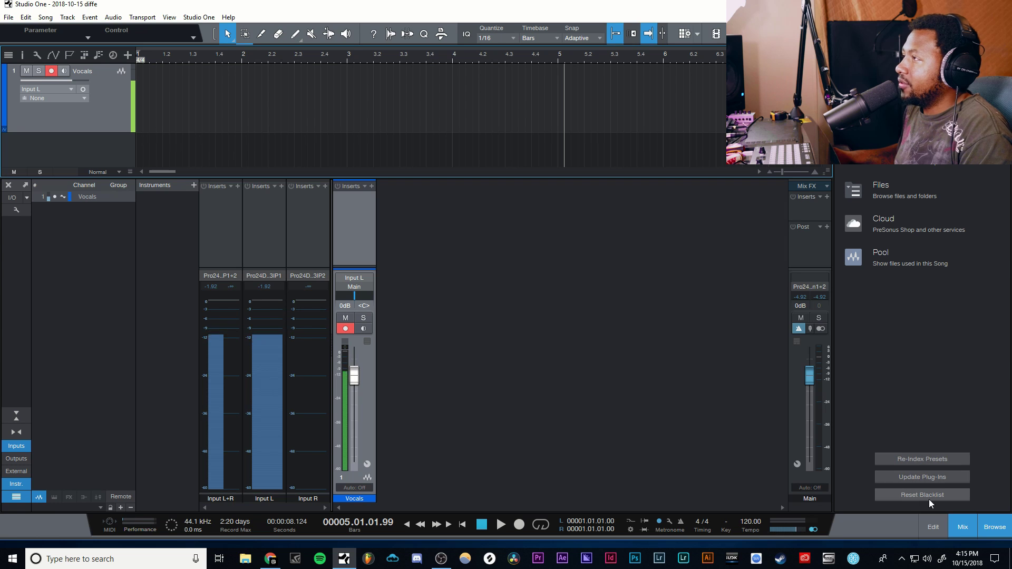
- Insert Softube VC 2A on the Input L+R channel and raise Peak Reduction to 72%
scroll(885, 264, down, 10)
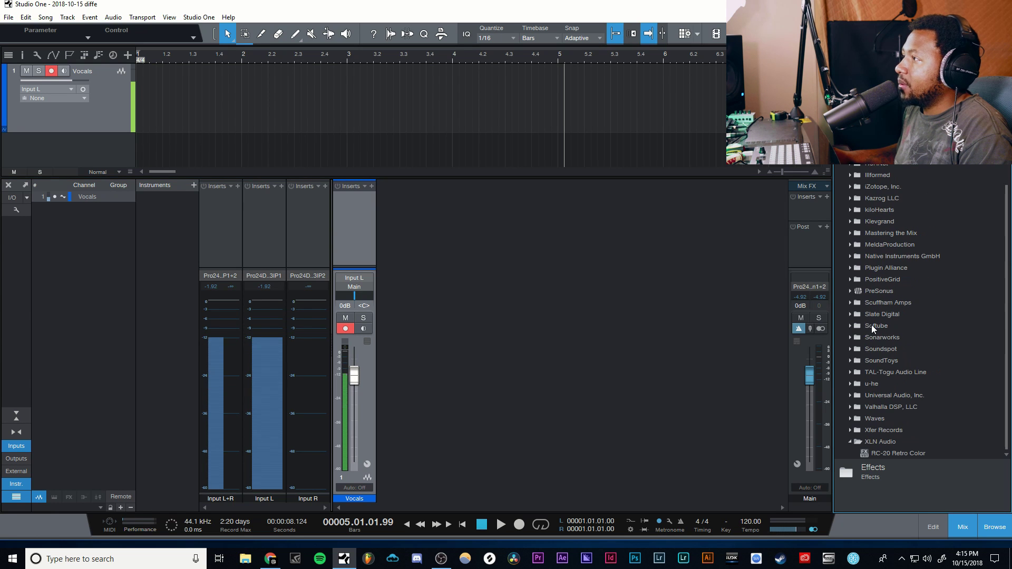
click(851, 396)
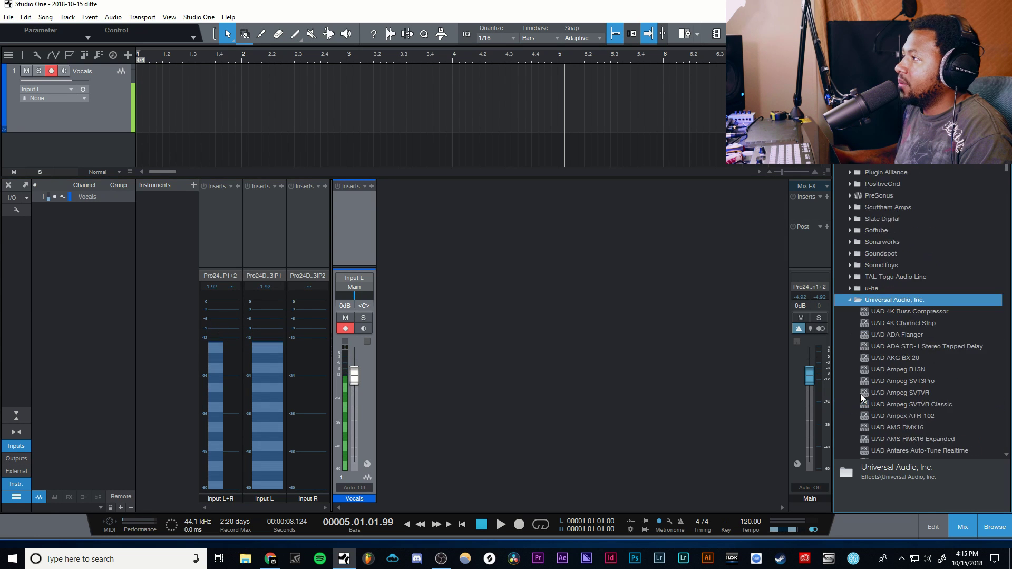
click(850, 301)
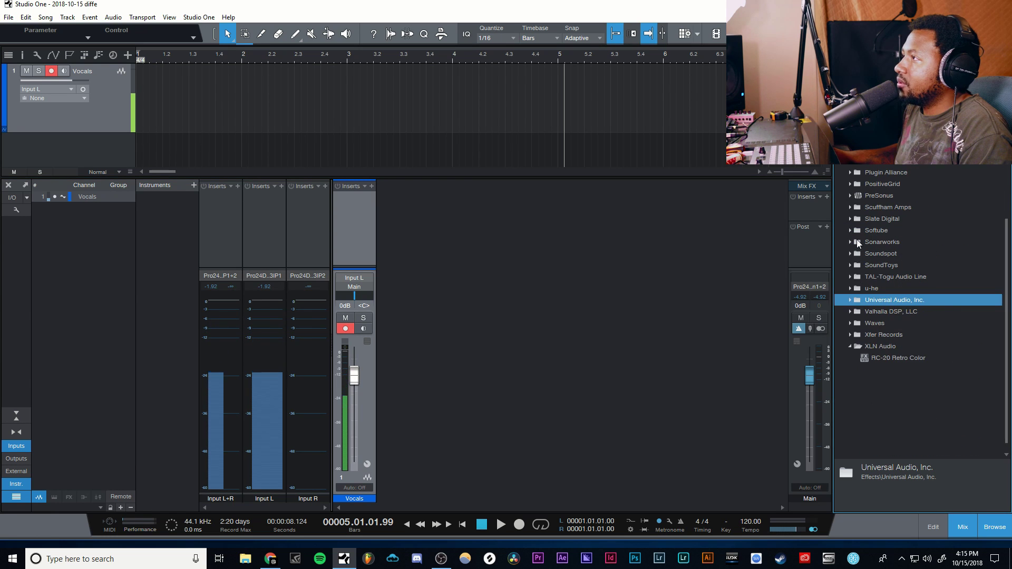
click(857, 167)
drag(869, 334, 216, 209)
drag(493, 201, 486, 262)
mouse_move(594, 363)
mouse_down()
mouse_move(594, 337)
mouse_move(591, 348)
mouse_up()
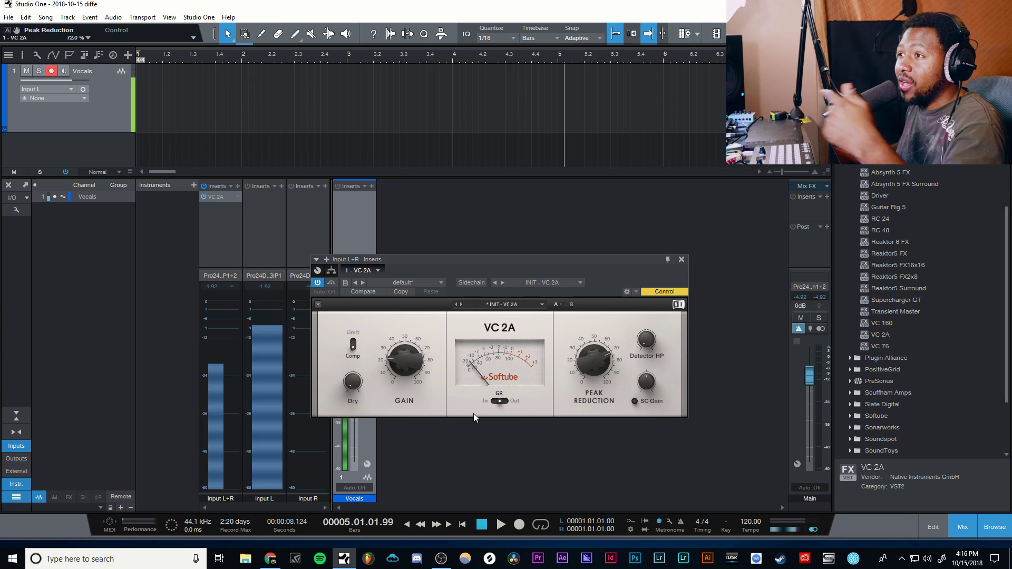
- Set VC 2A Gain to 24.5% and record a new take, raising Peak Reduction to 79%
mouse_move(404, 361)
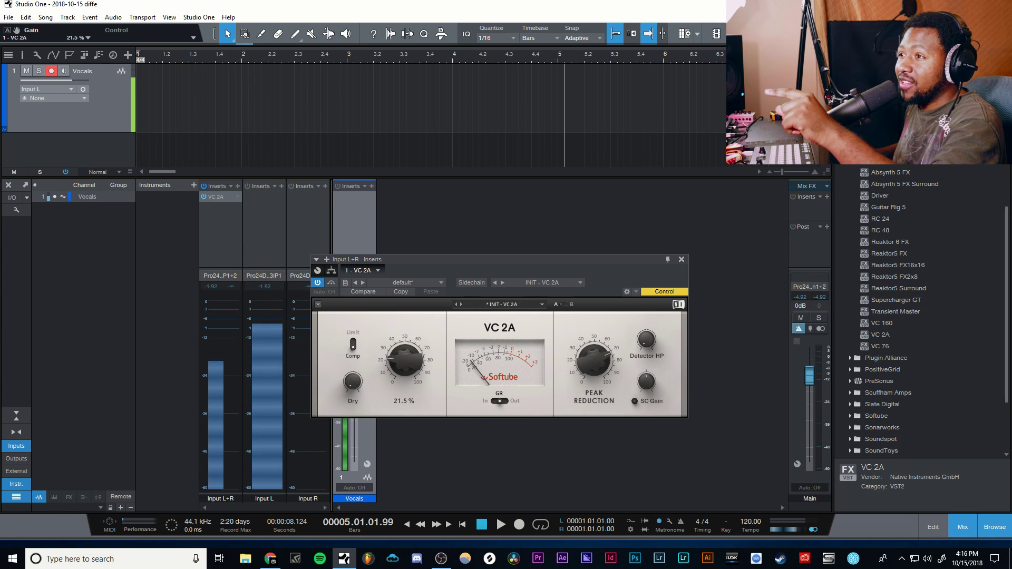
drag(405, 361, 405, 356)
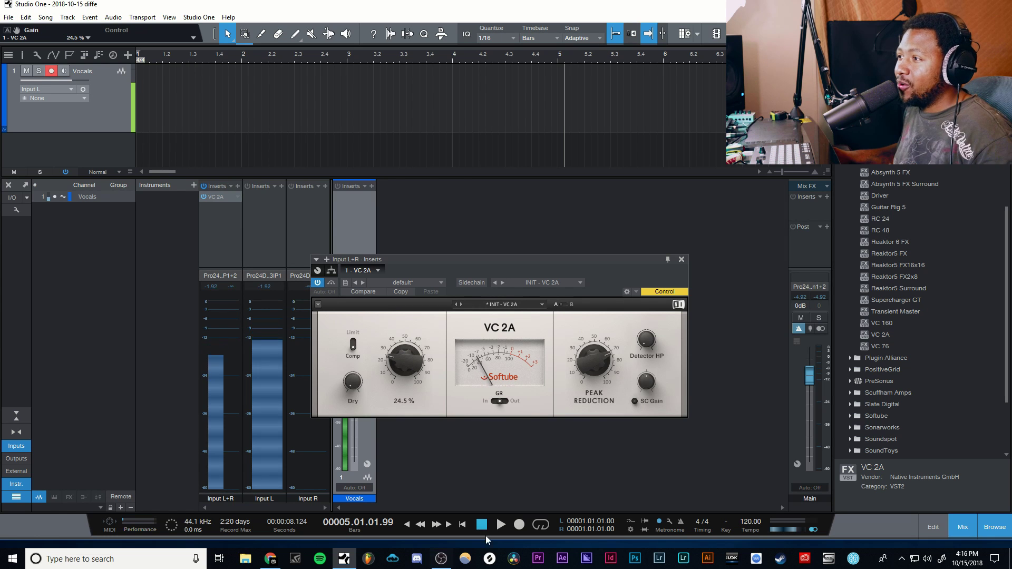
click(521, 527)
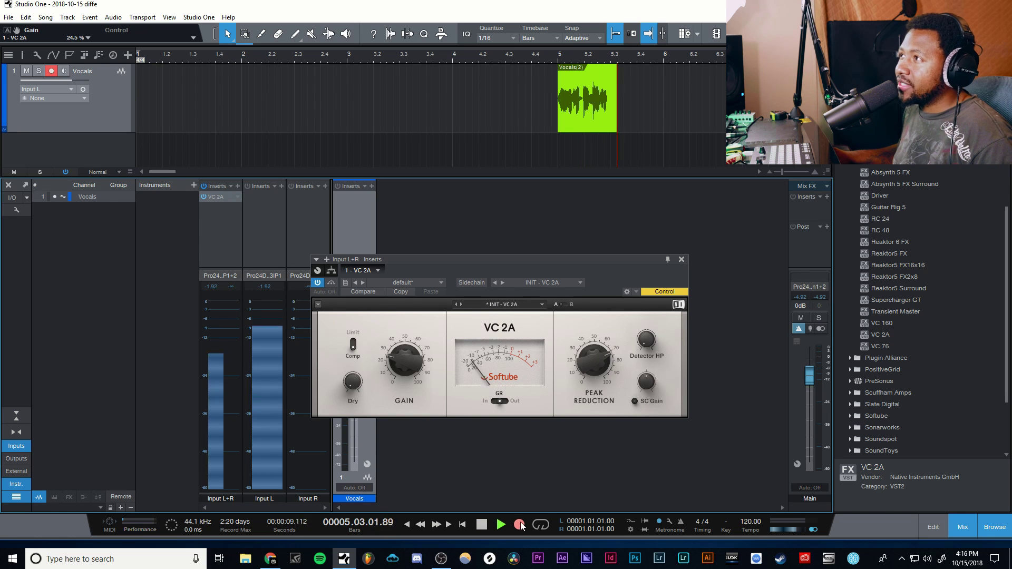
click(594, 360)
drag(593, 360, 596, 358)
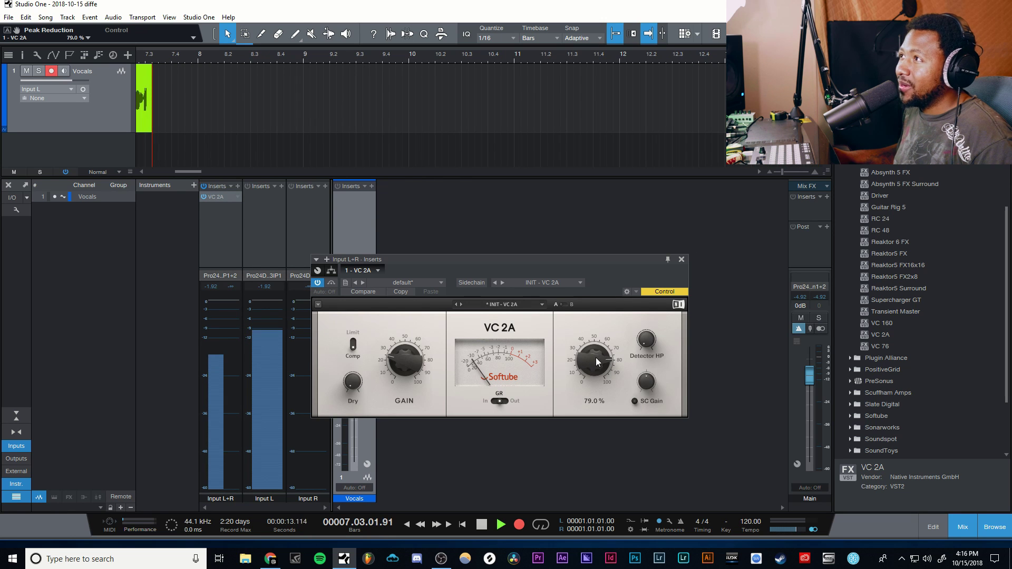
key(space)
- Zoom out, move the Vocals(2) clip to bar 1, and play it back from the start
key(shift+z)
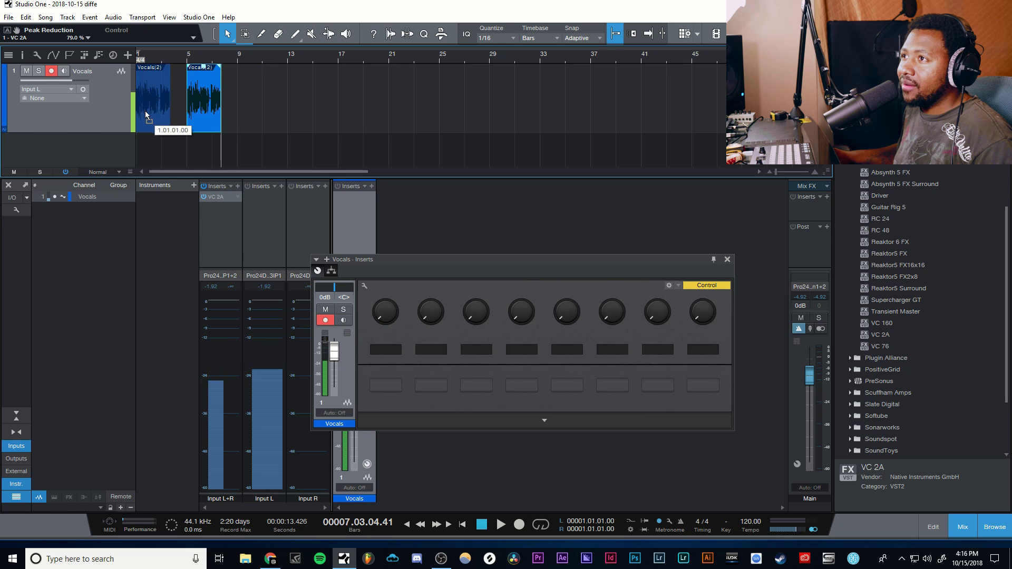
drag(146, 113, 146, 114)
key(Home)
key(space)
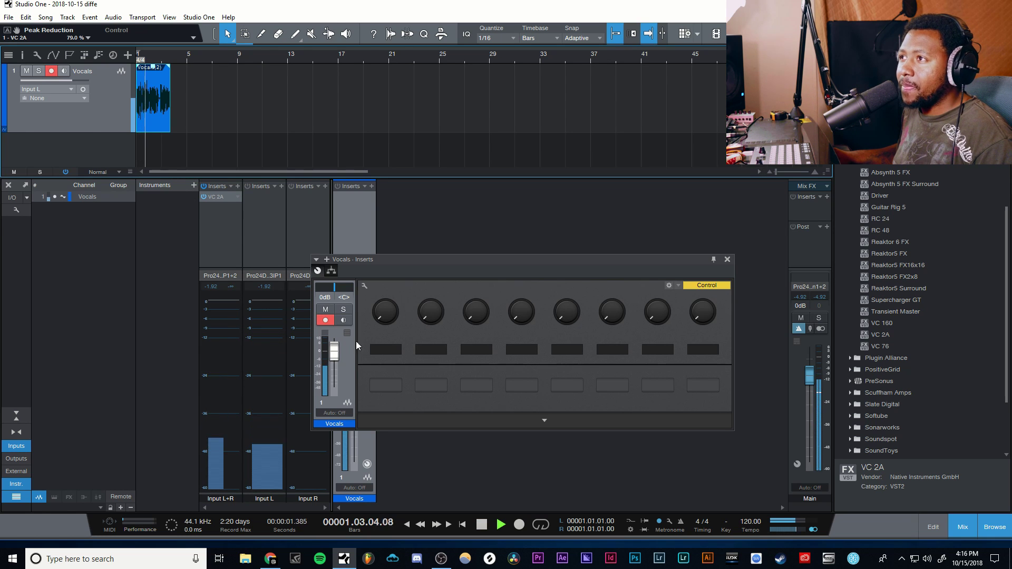
click(727, 258)
key(space)
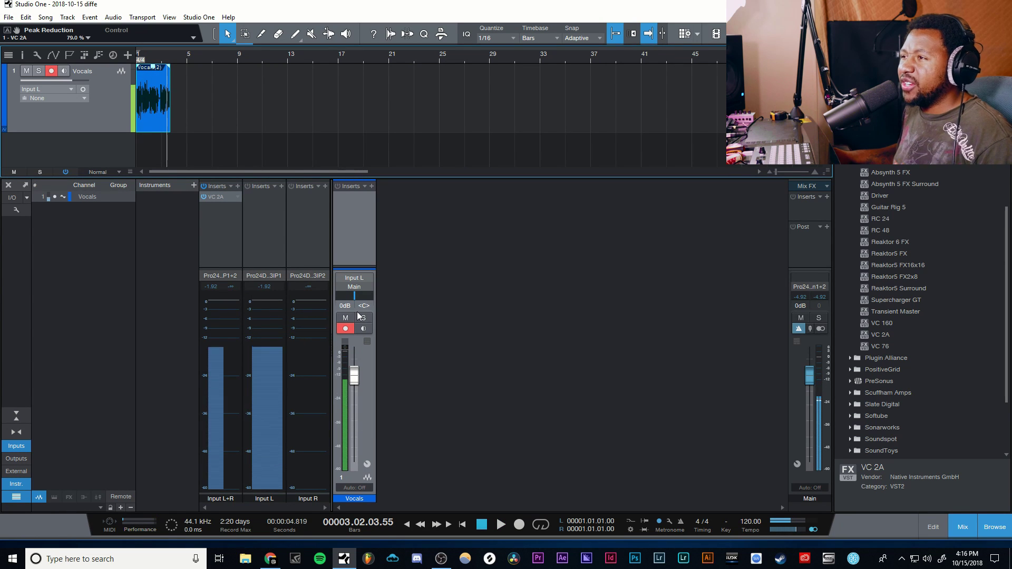